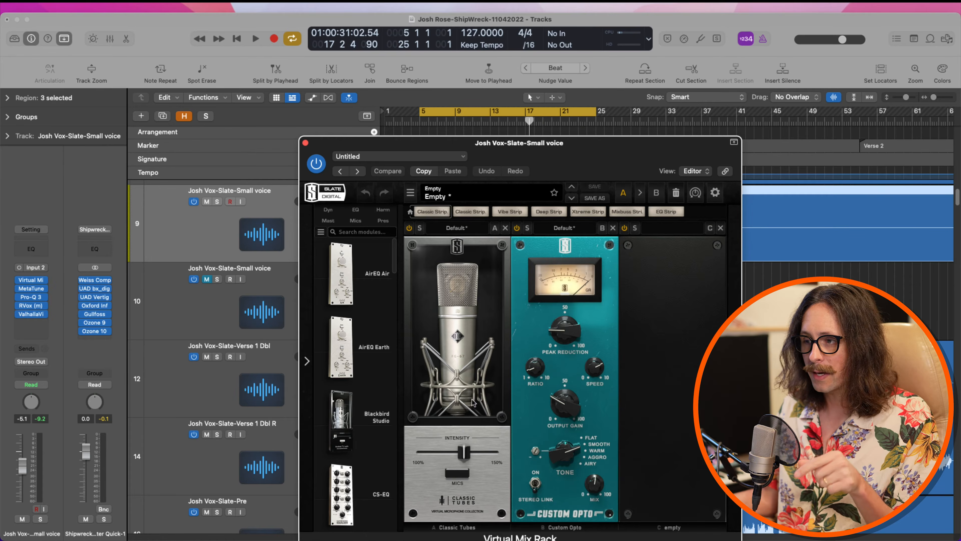
Step: Inspect the existing plug-in chain on the track 9 small voice vocal, and close all of its plug-in windows
drag(576, 167, 518, 110)
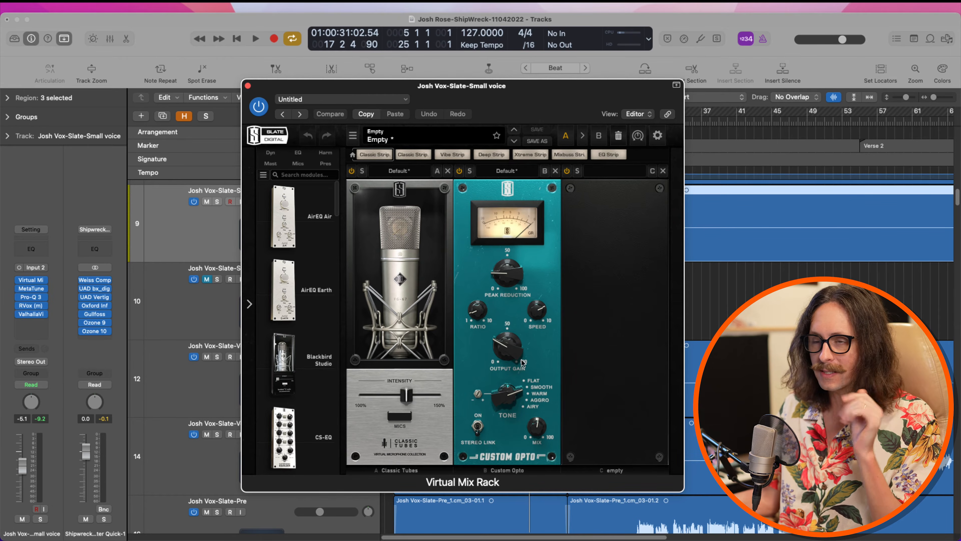
click(33, 289)
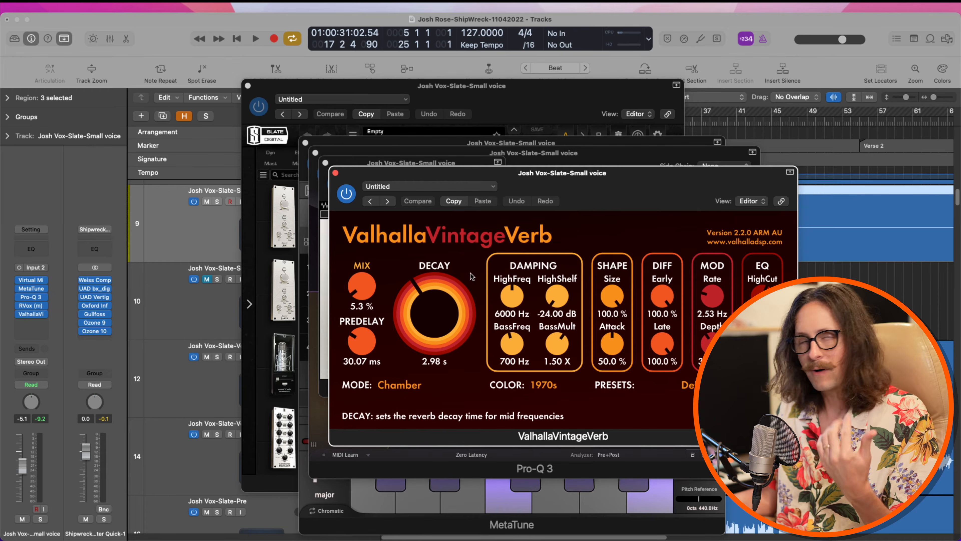
alt+click(335, 173)
click(505, 280)
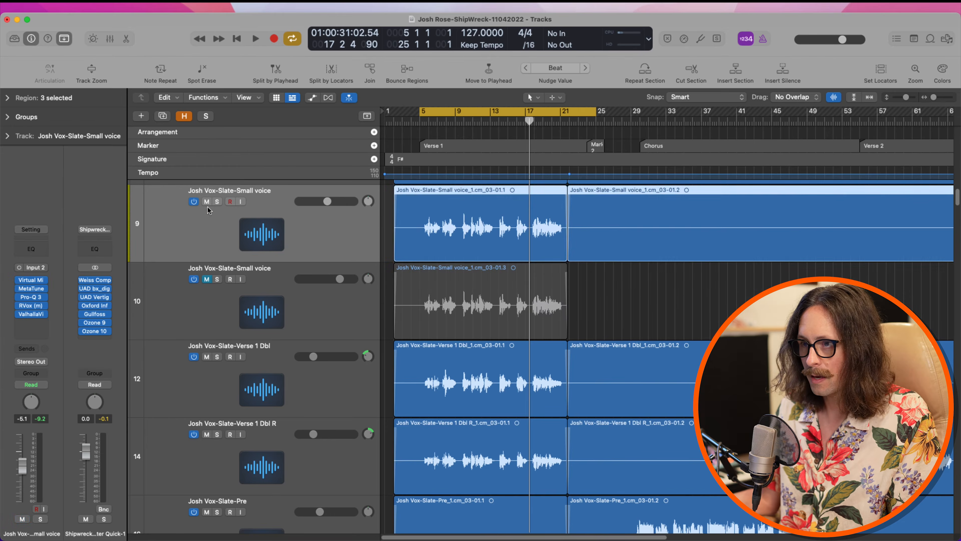
Step: Mute the small voice vocal on track 9, and select and unmute its duplicate on track 10
click(206, 202)
click(214, 305)
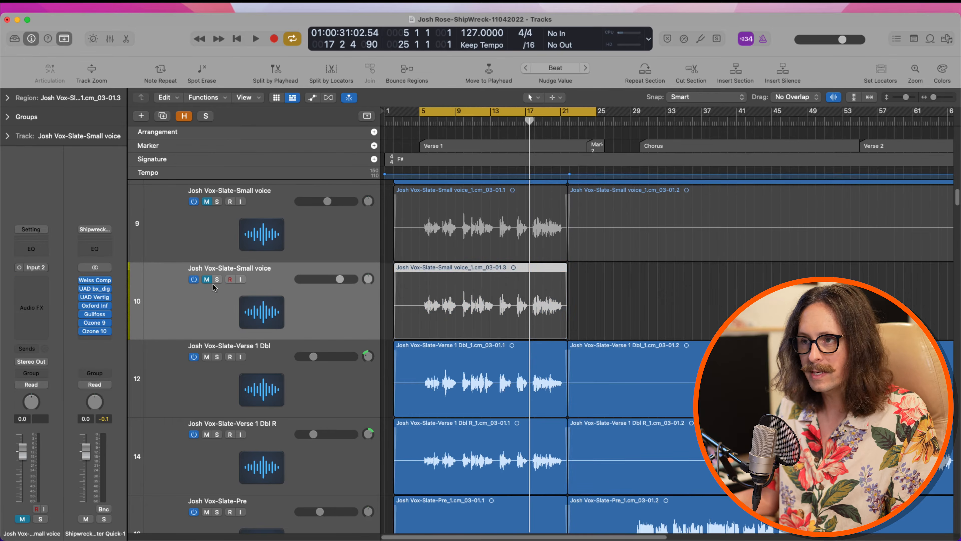
click(206, 279)
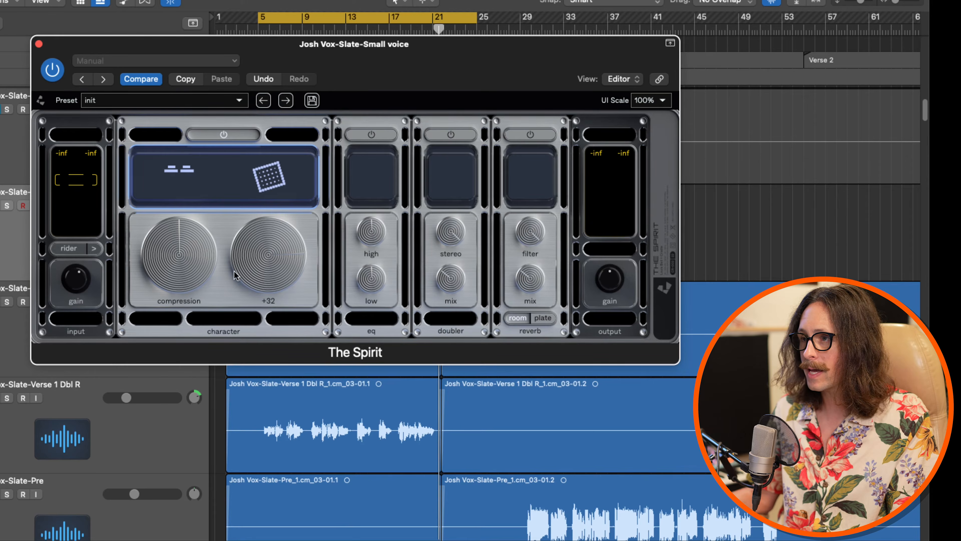
Step: Reset the focus knob in The Spirit to its default, and toggle the character section off and back on
double_click(234, 272)
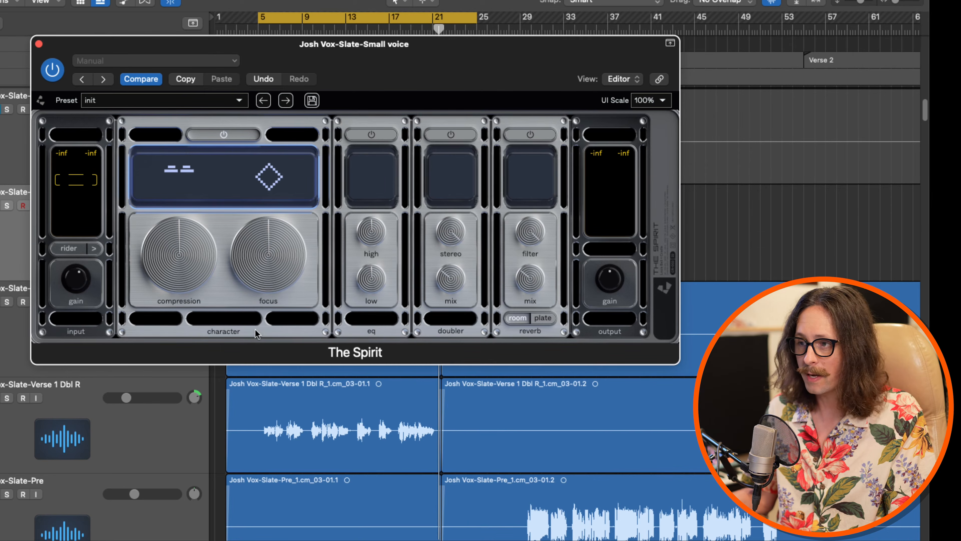
click(222, 137)
click(222, 138)
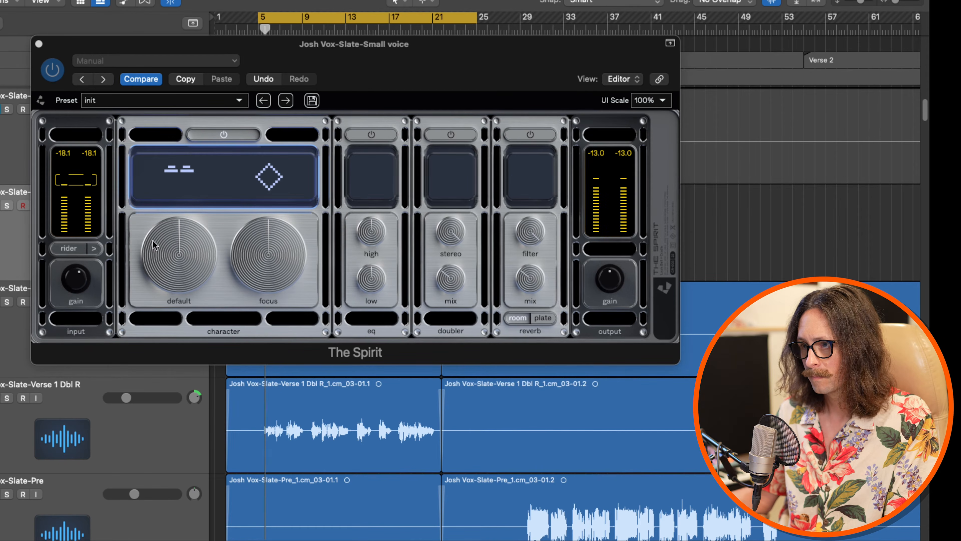
Step: Fine-tune the input gain of The Spirit while the vocal plays, and stop playback
click(74, 278)
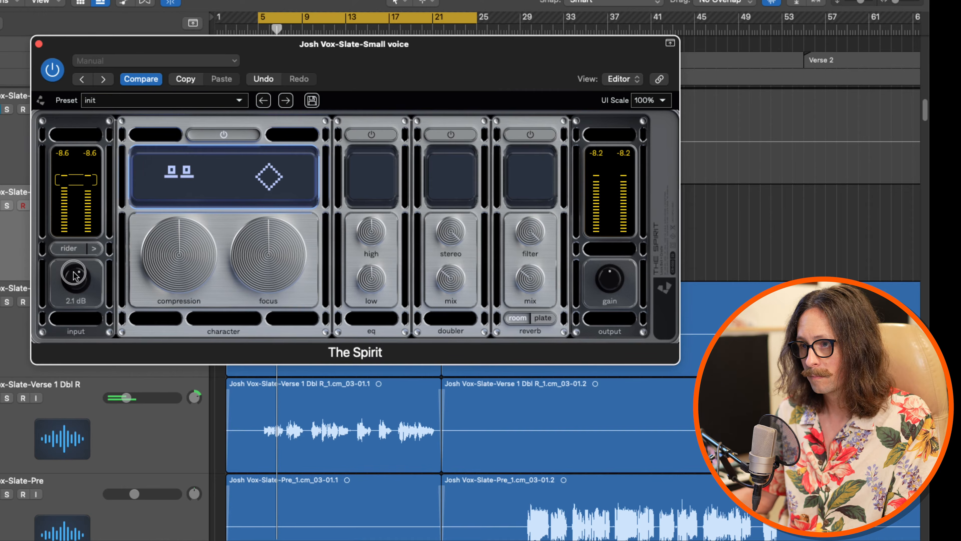
drag(73, 279, 75, 281)
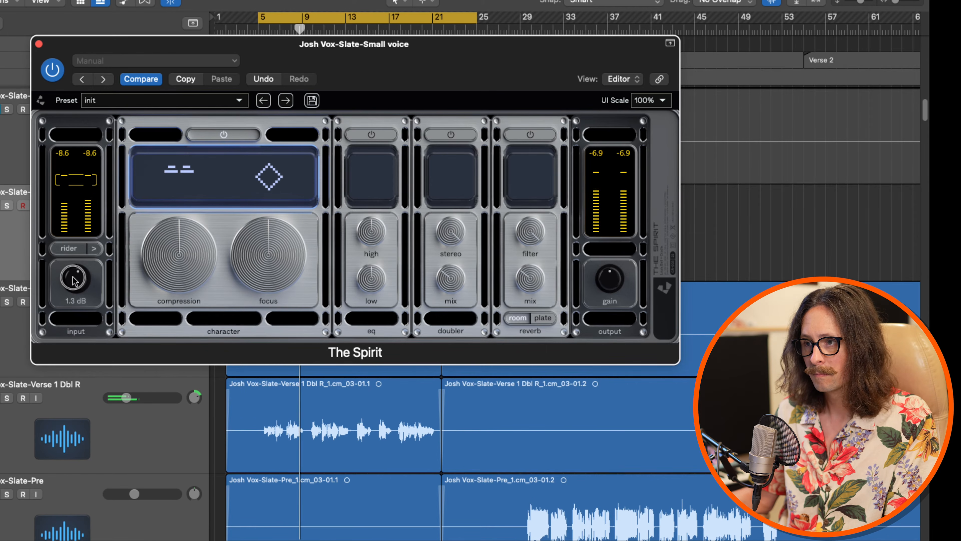
drag(72, 277, 72, 278)
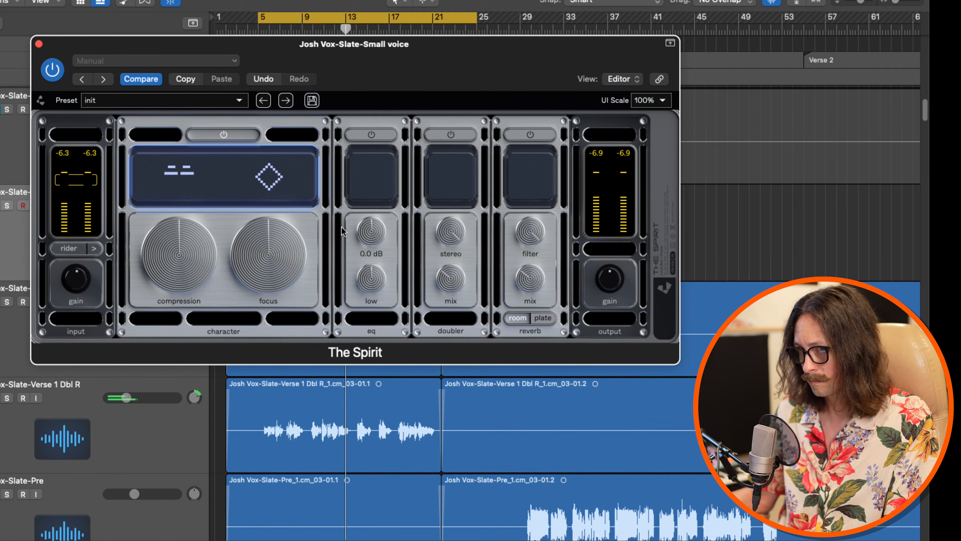
key(space)
click(713, 314)
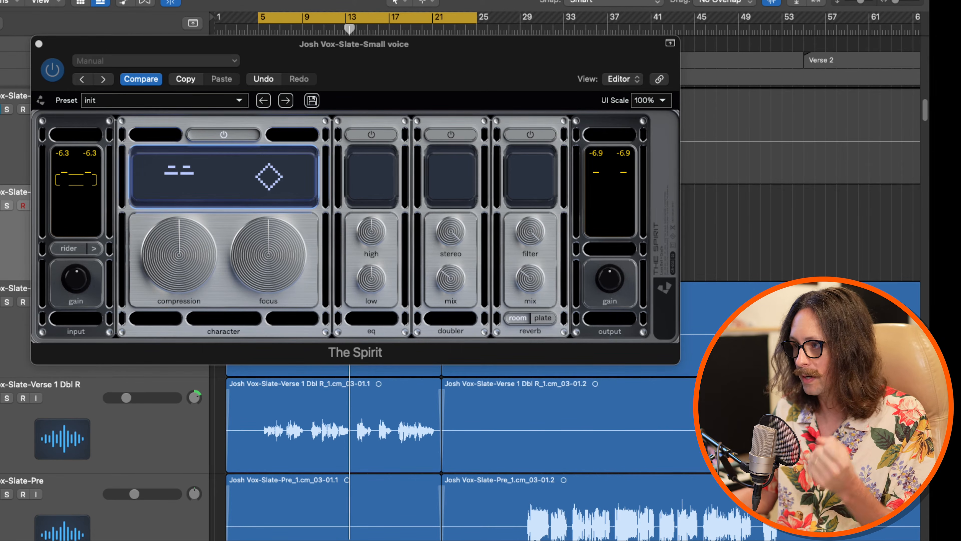
Step: Play the vocal, sweep focus up to +50 and back down to a low setting, and set compression to -11
key(space)
mouse_move(159, 280)
mouse_down()
mouse_move(158, 302)
mouse_move(164, 273)
mouse_up()
drag(272, 268, 293, 183)
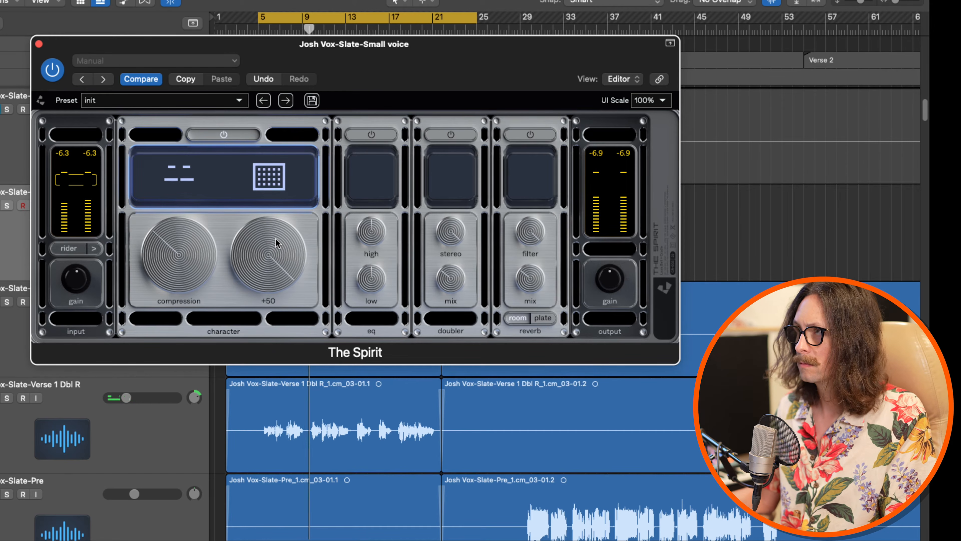
drag(274, 248, 270, 339)
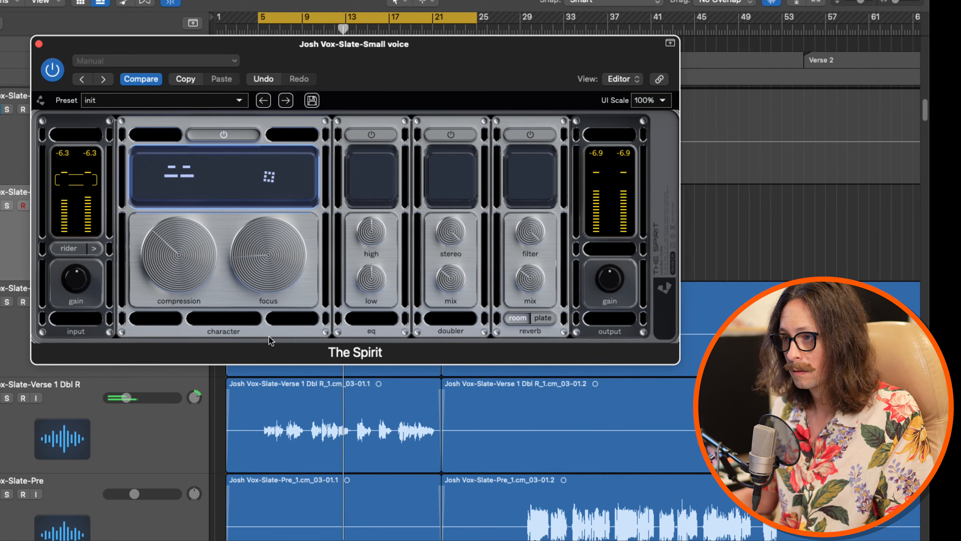
drag(180, 261, 182, 254)
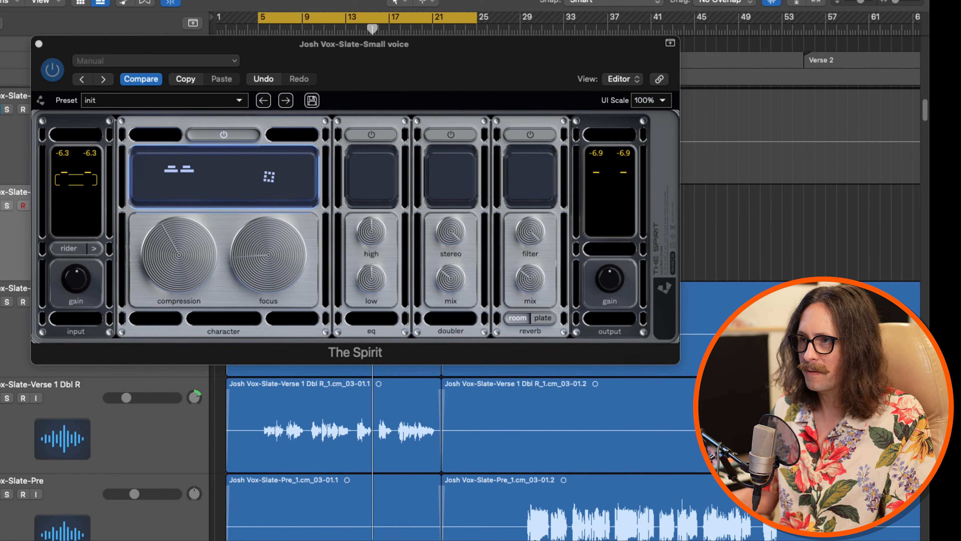
Step: Enable the input rider, compare the vocal with it off and on, and lower its amount in the rider settings
click(172, 250)
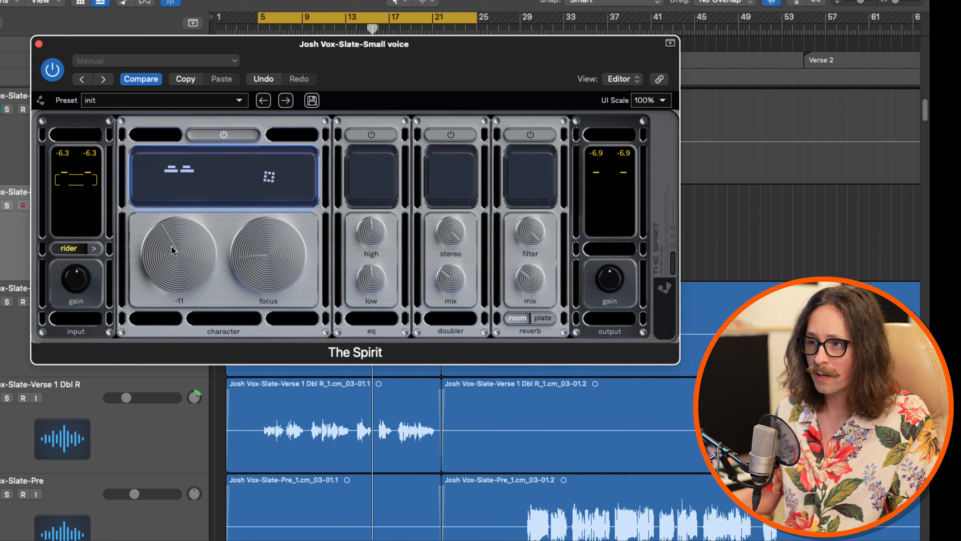
click(93, 249)
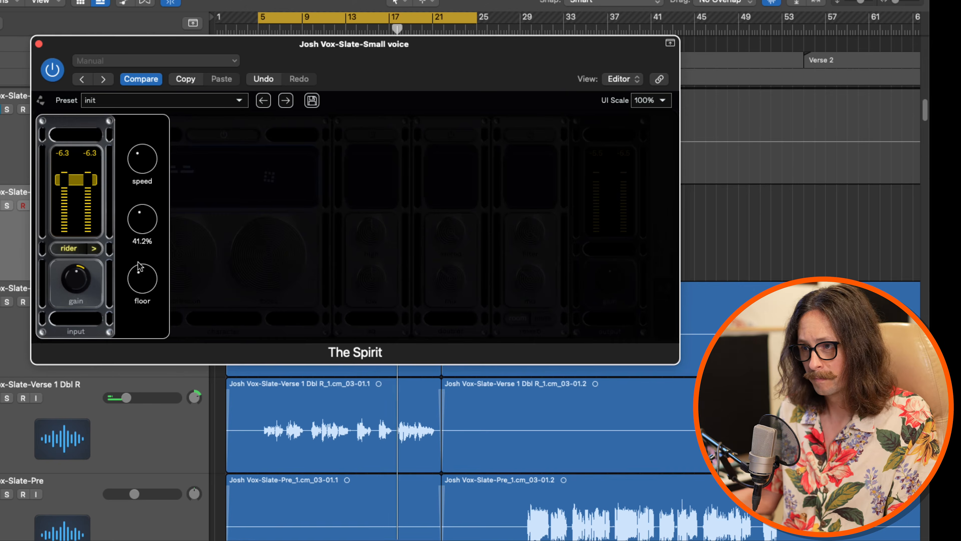
mouse_move(139, 162)
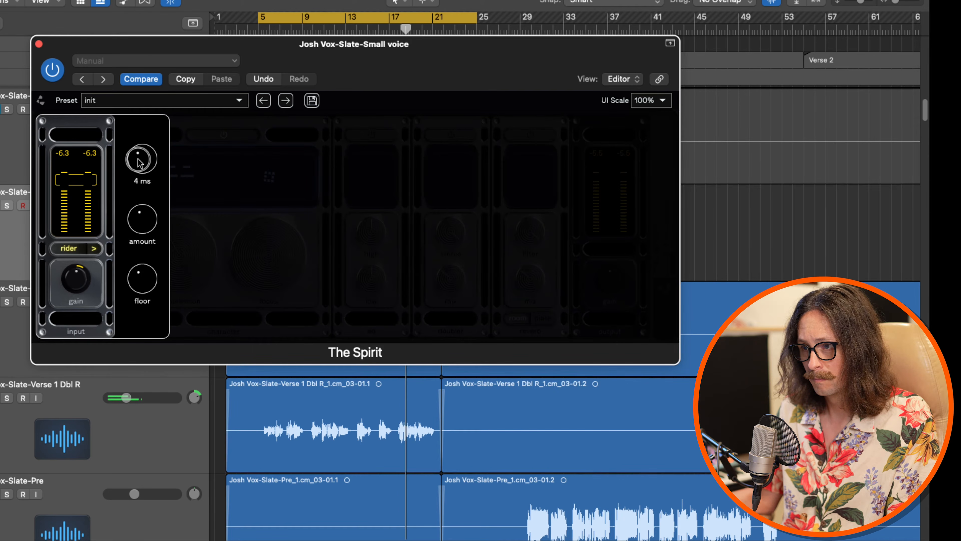
mouse_move(80, 291)
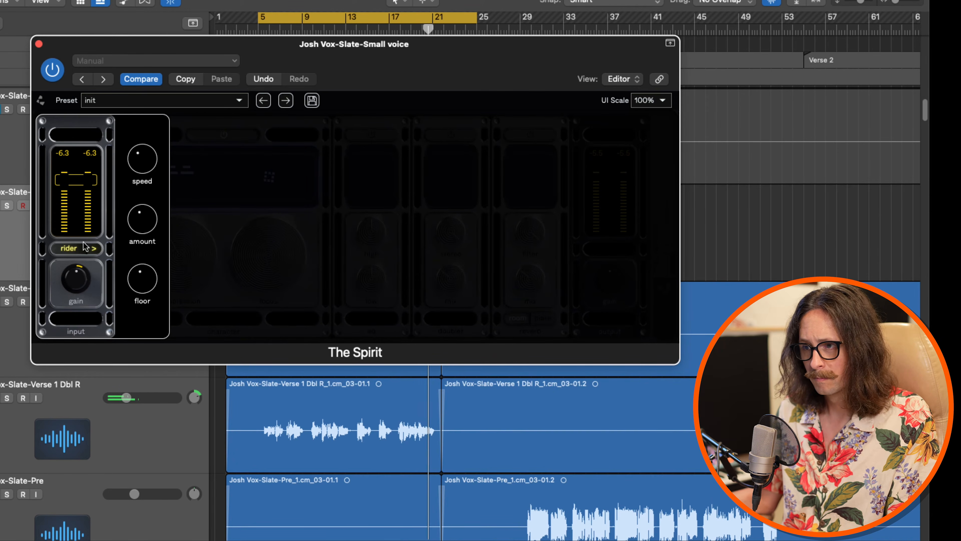
click(79, 247)
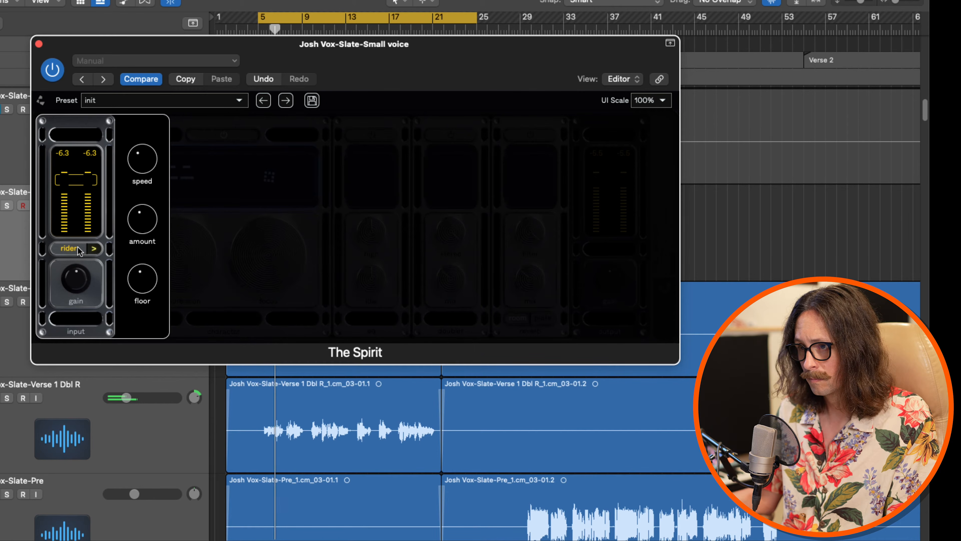
click(77, 247)
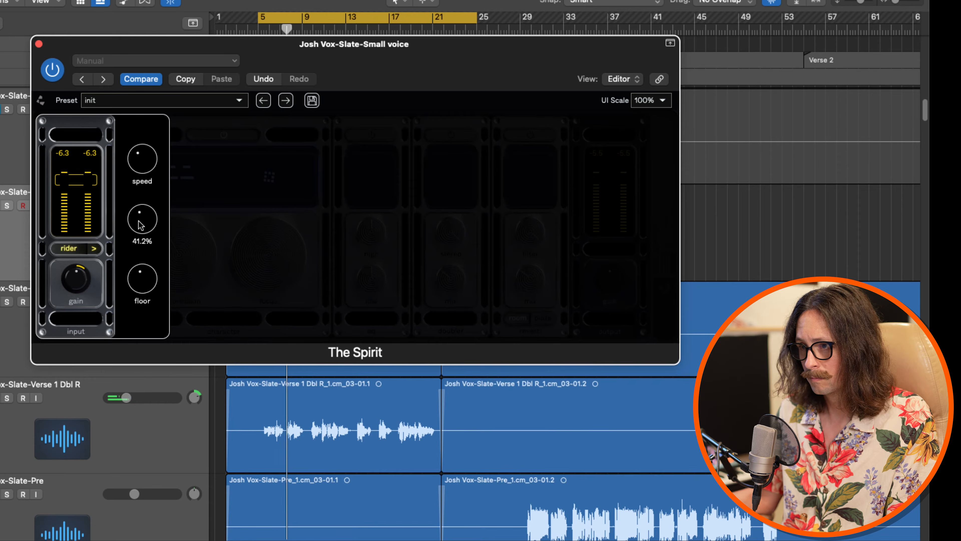
drag(140, 225, 138, 240)
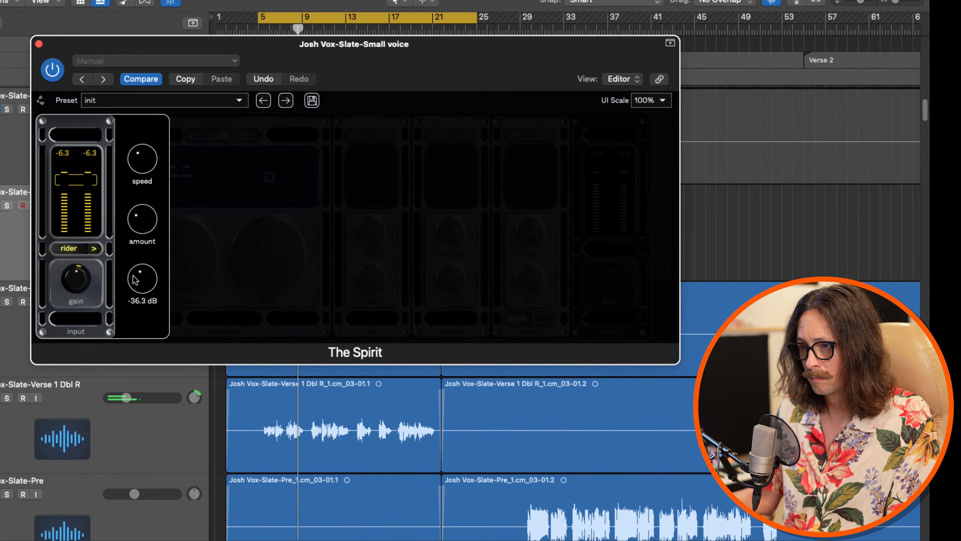
click(99, 247)
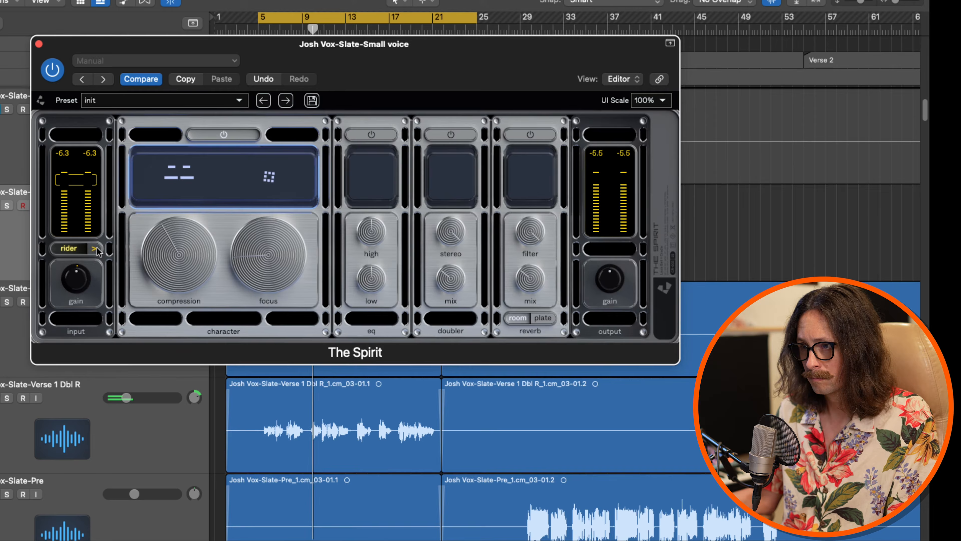
Step: Lower the character section's compression to -8
click(782, 282)
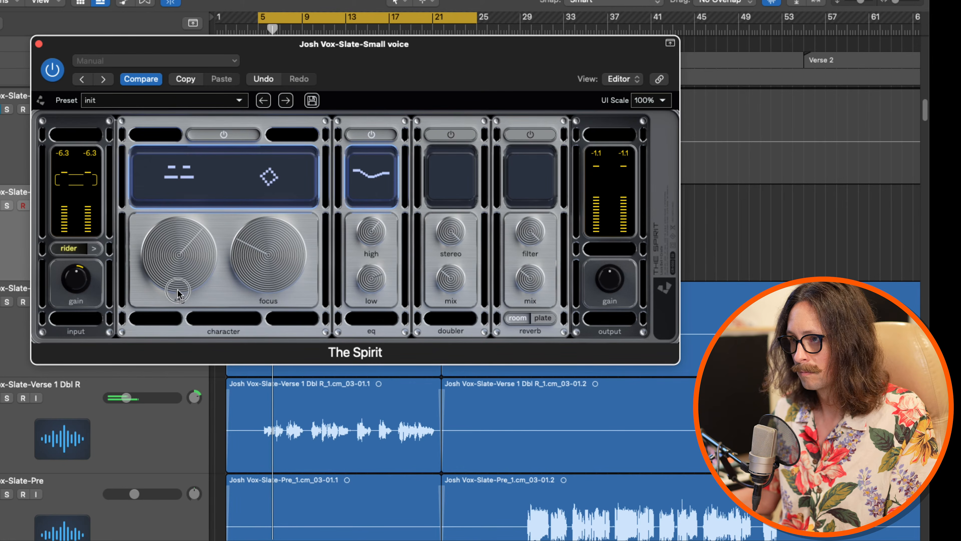
drag(178, 293, 178, 264)
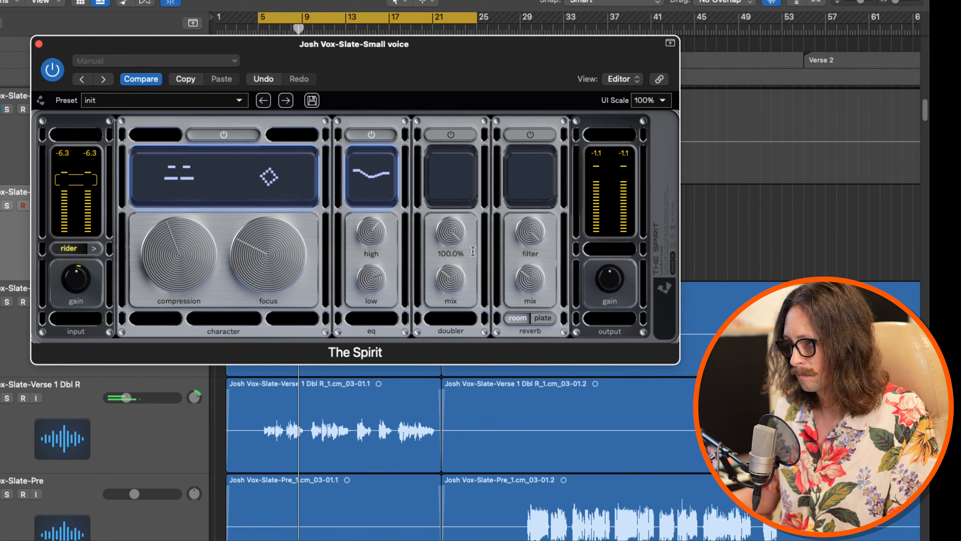
Step: Enable the doubler with stereo at about 61% and mix at about 11%, leaving the input rider on
click(464, 134)
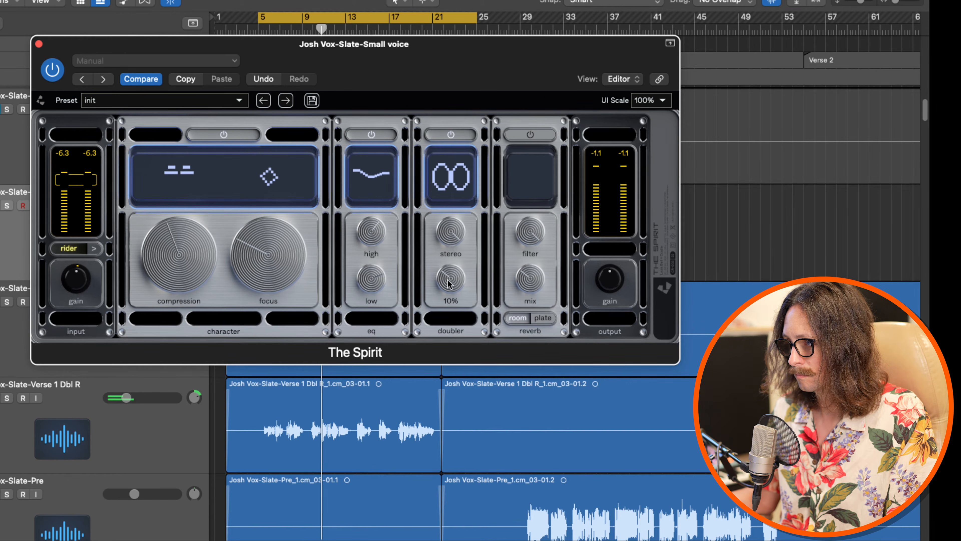
drag(449, 281, 450, 314)
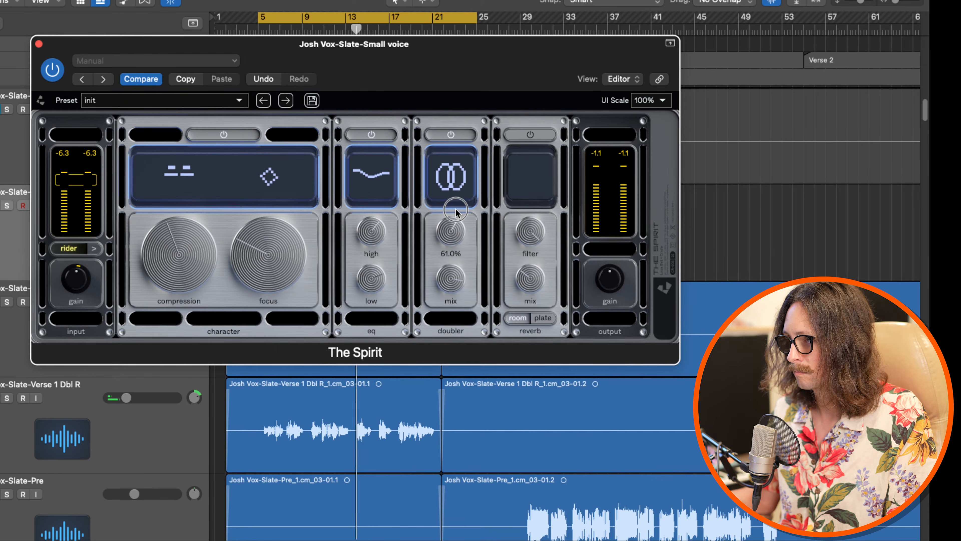
drag(450, 289, 452, 360)
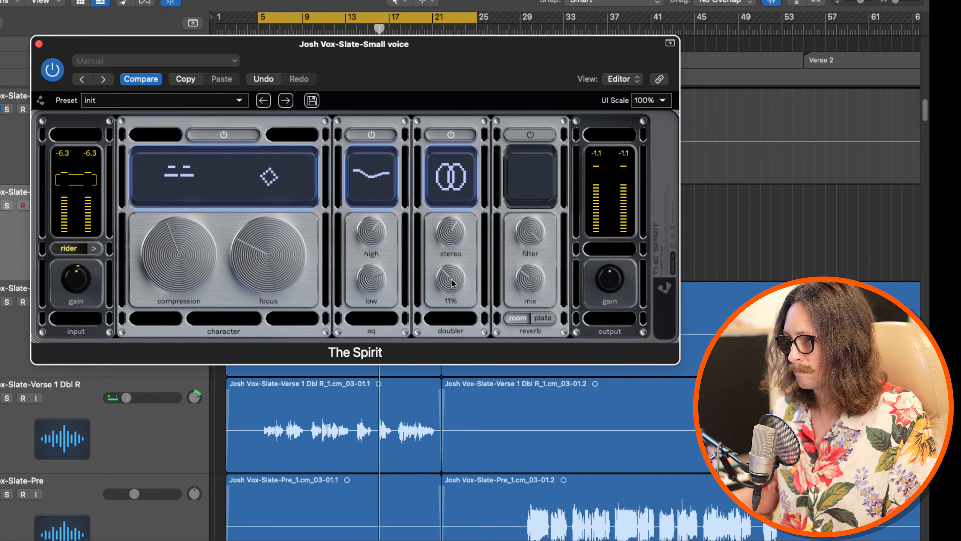
drag(451, 280, 451, 285)
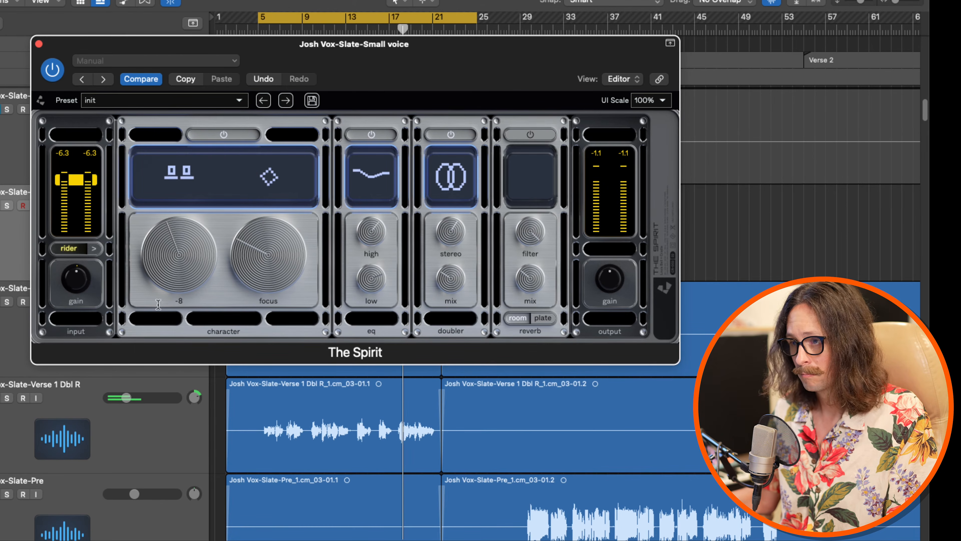
click(65, 249)
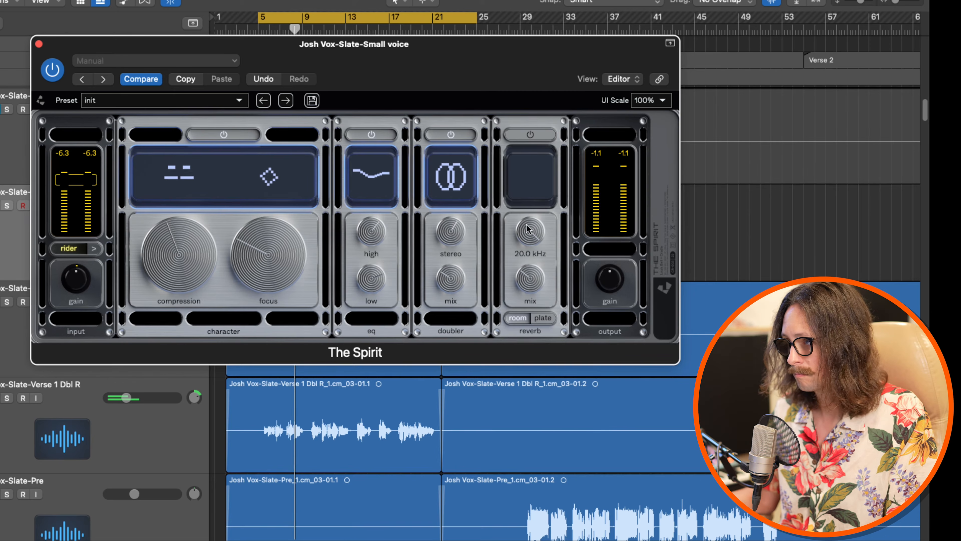
Step: Enable the reverb section, lower its filter frequency, and raise its mix to 22%
click(529, 134)
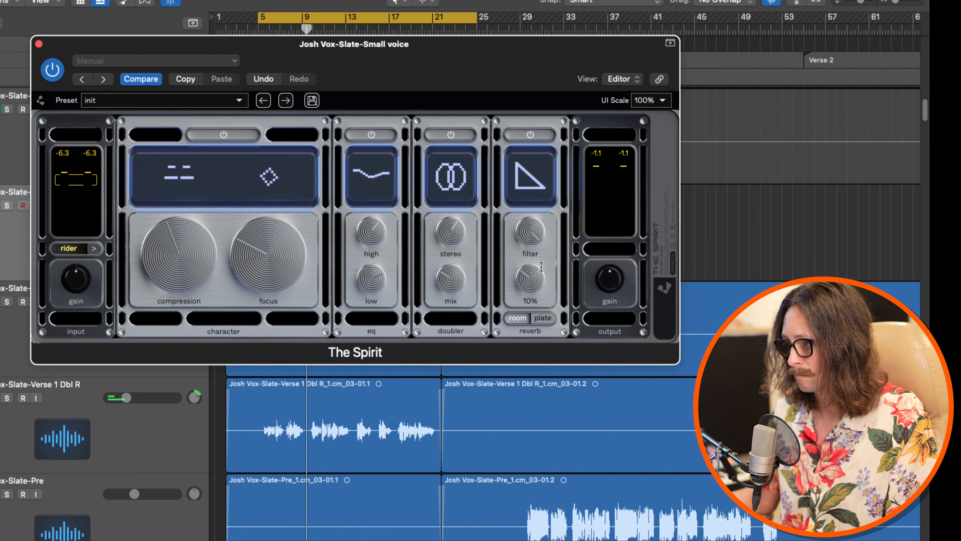
drag(533, 234, 538, 297)
mouse_move(535, 233)
mouse_down()
mouse_move(537, 246)
mouse_move(527, 242)
mouse_up()
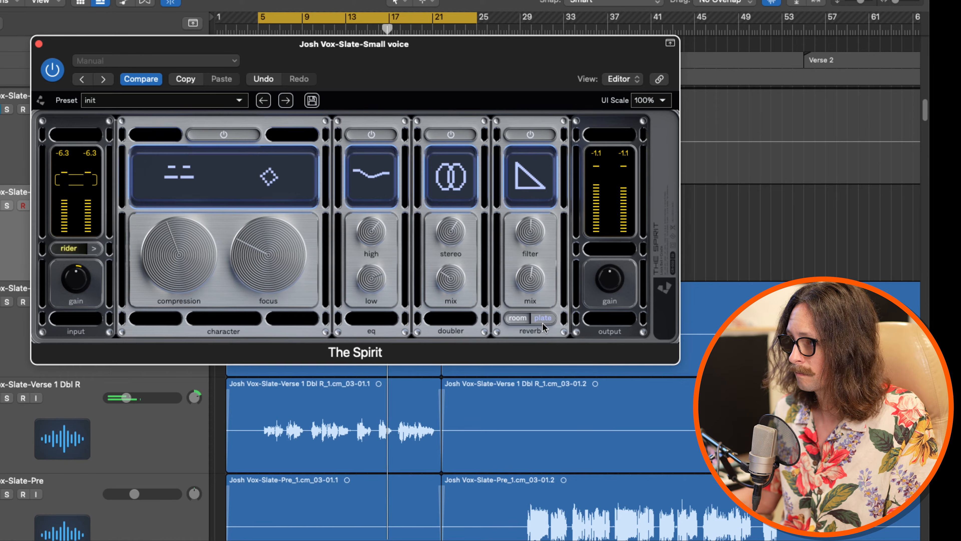
Step: Try the plate reverb, return to the room type, and reduce the reverb mix to 5%
click(543, 321)
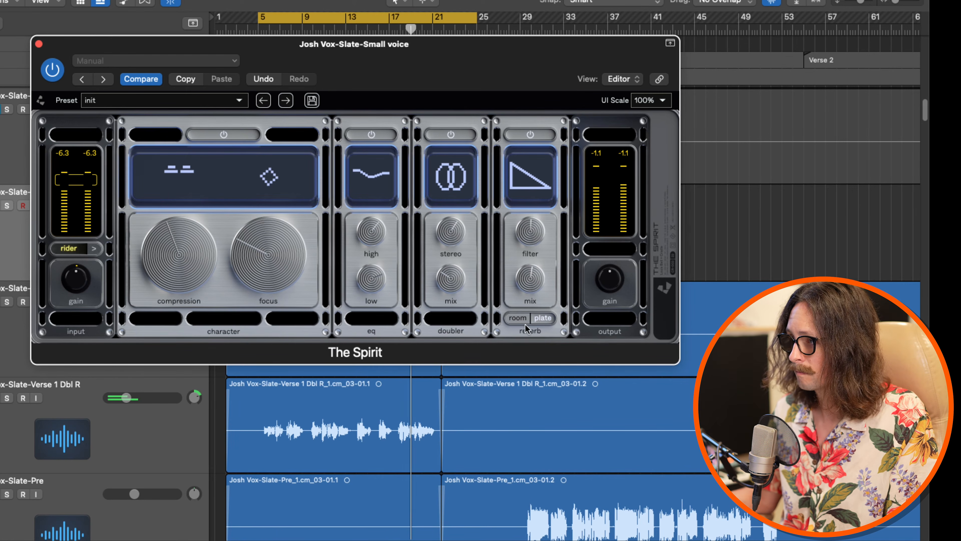
click(518, 318)
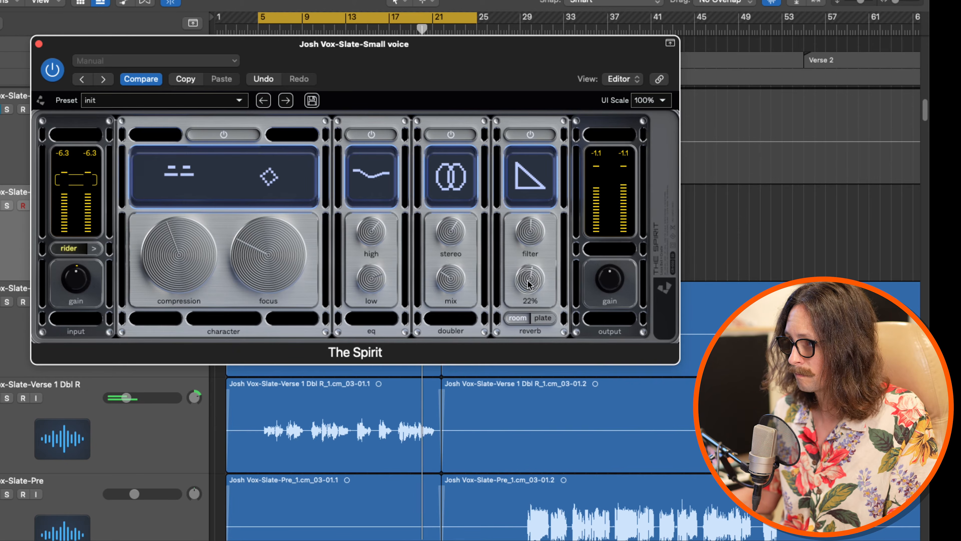
drag(528, 283, 533, 338)
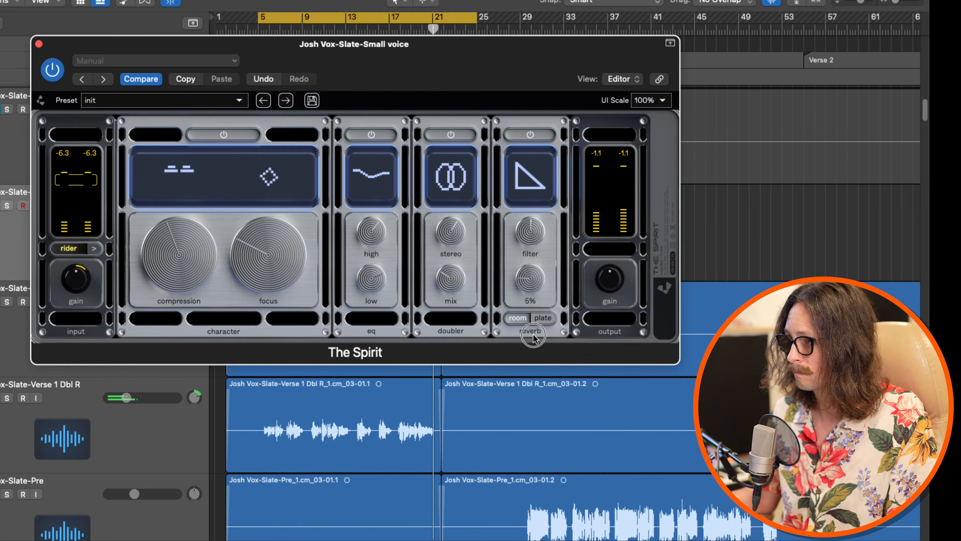
Step: Set the reverb mix to 6% and lower the output gain to -1.6 dB
mouse_move(609, 278)
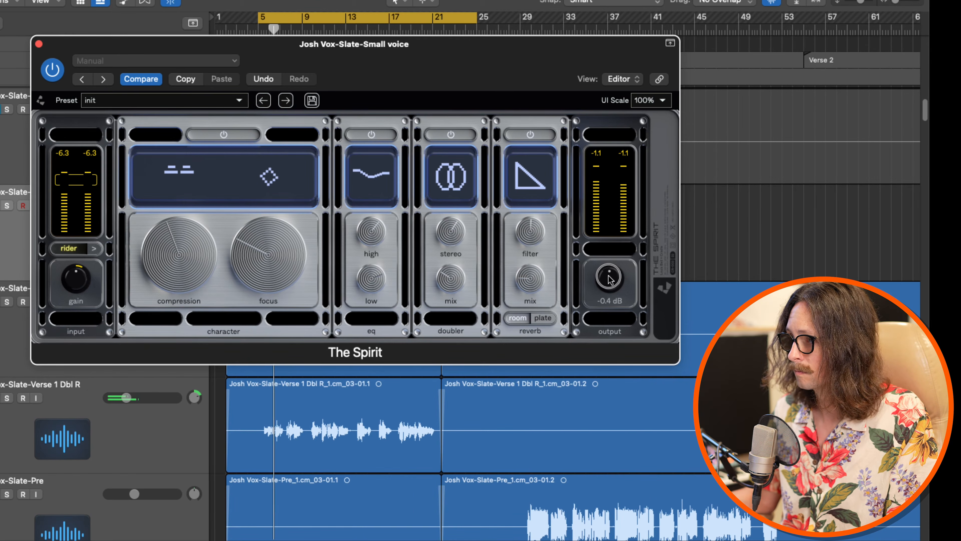
drag(608, 277, 609, 281)
drag(527, 283, 527, 280)
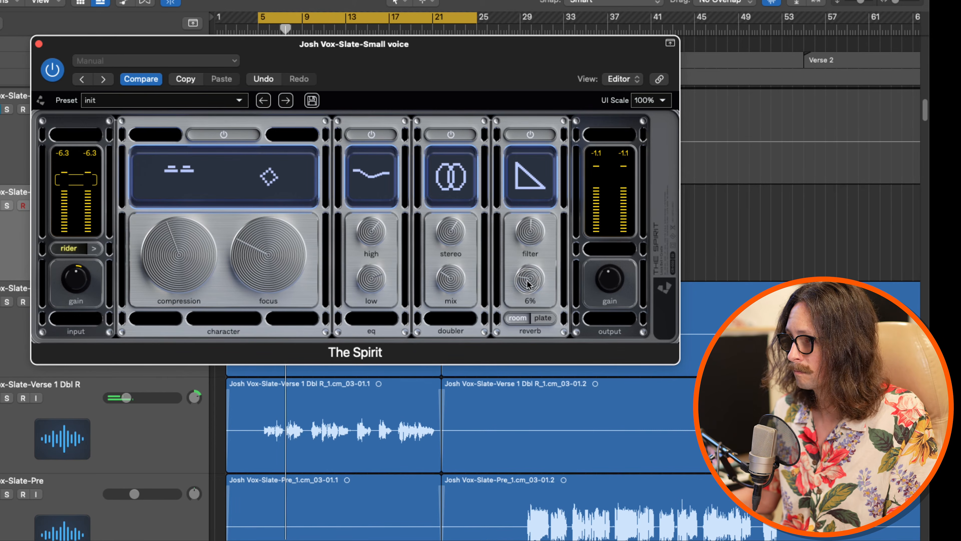
mouse_move(608, 278)
mouse_down()
mouse_move(606, 291)
mouse_move(607, 282)
mouse_up()
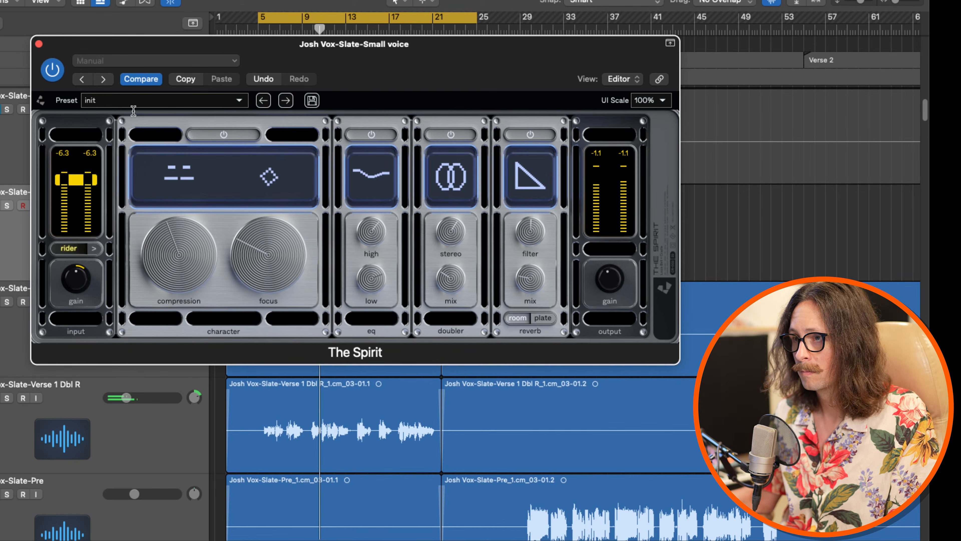
Step: Bypass The Spirit during playback and re-enable it to compare the dry and processed vocal
click(56, 69)
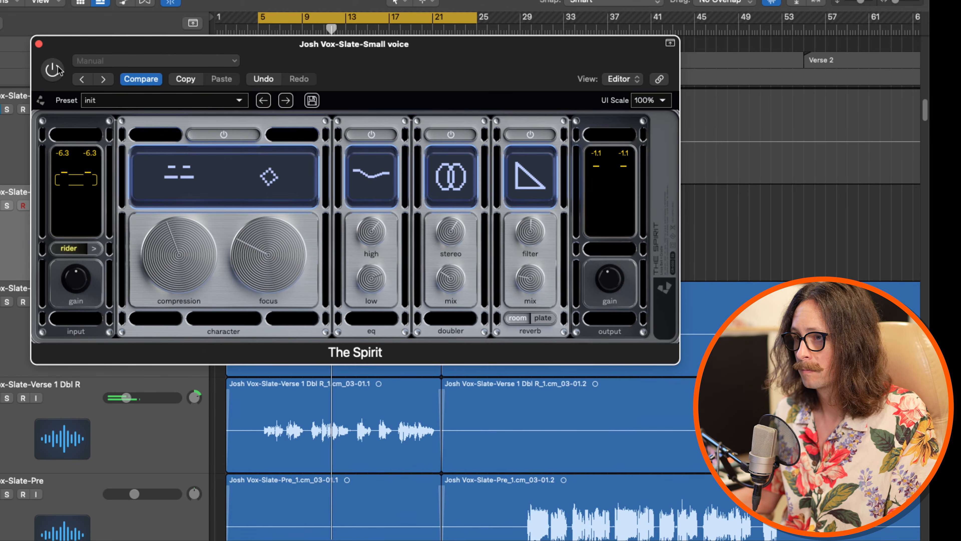
click(58, 68)
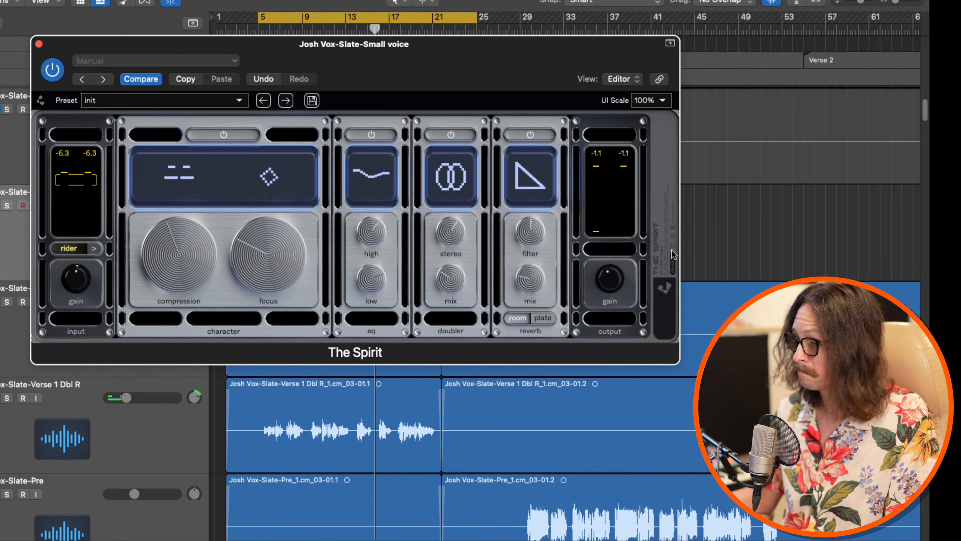
click(742, 265)
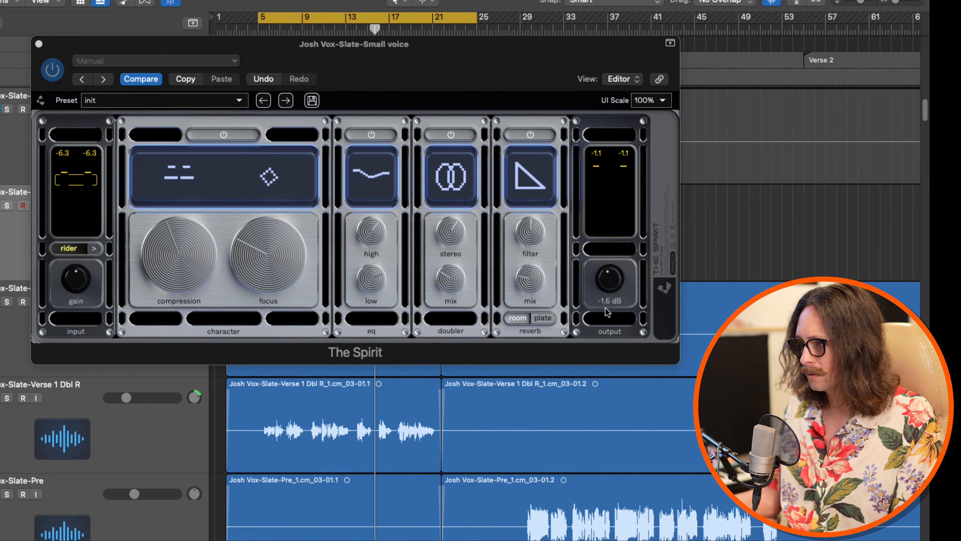
Step: Switch the reverb type to plate and close the plug-in window
click(543, 321)
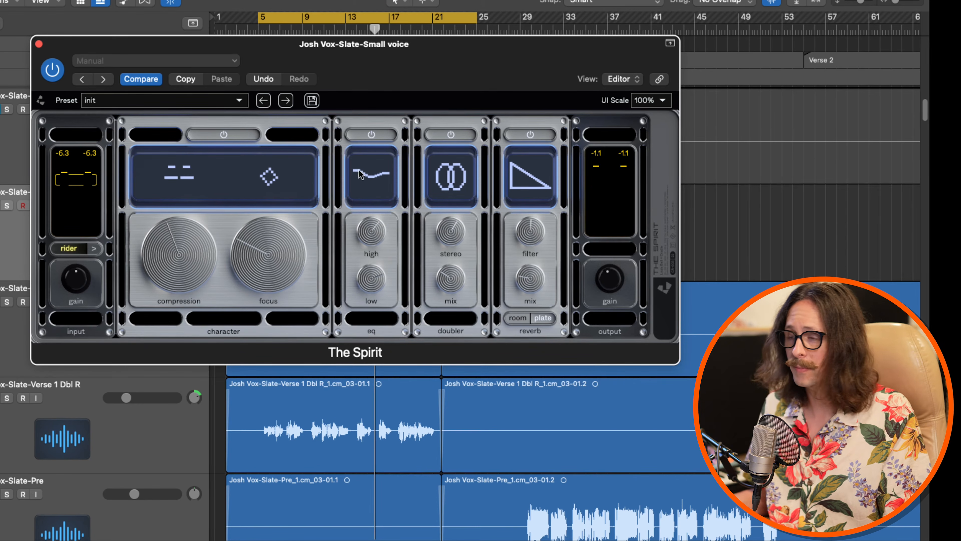
click(39, 44)
Step: Audition track 9's existing chain with track 10 muted, and set track 10's volume to about -1.9 dB
click(2, 115)
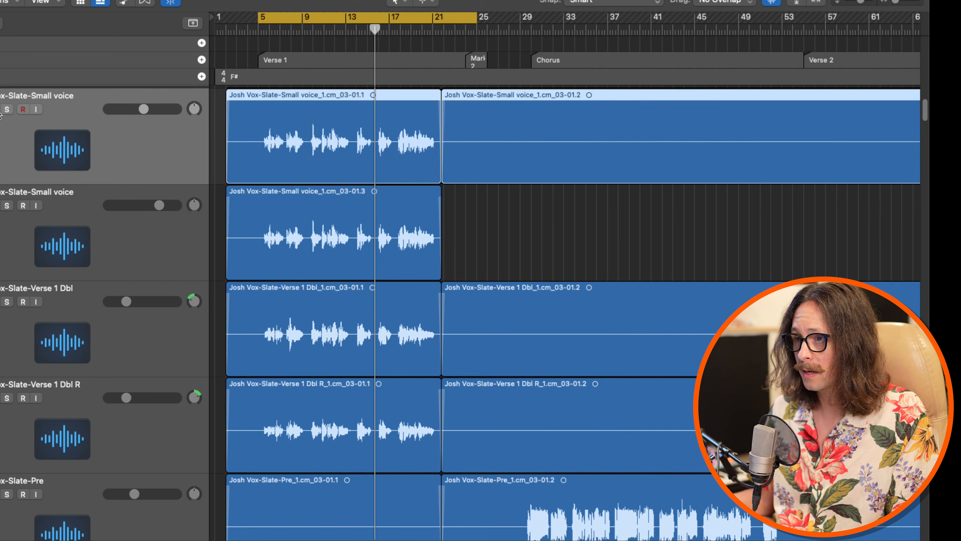
click(1, 205)
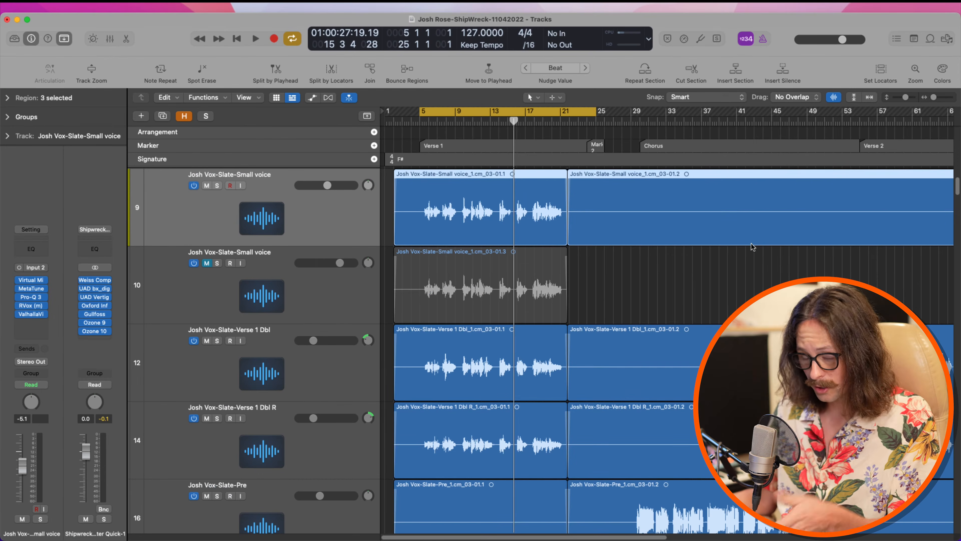
key(space)
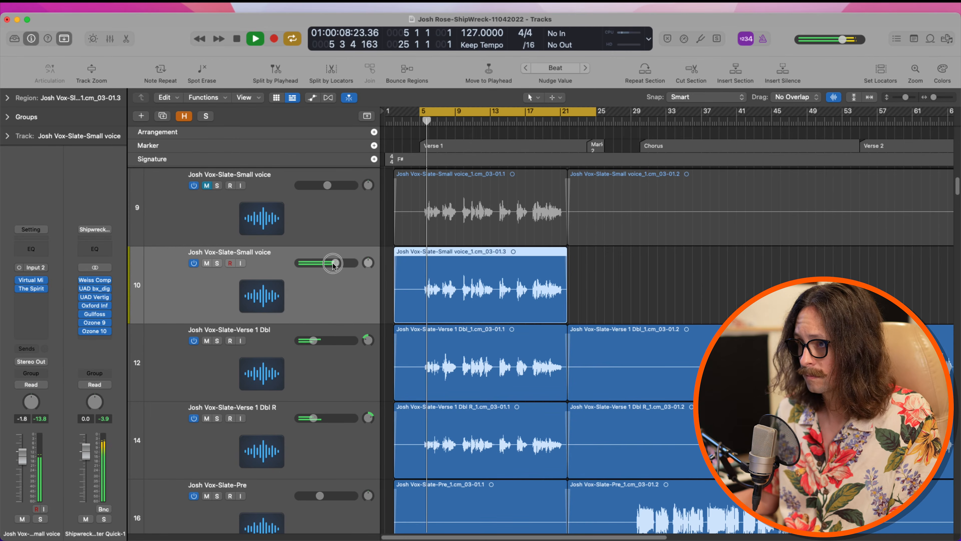
drag(333, 262, 333, 261)
Step: Select tracks 9 and 10 in turn to compare the insert chains on the two vocal versions
click(230, 196)
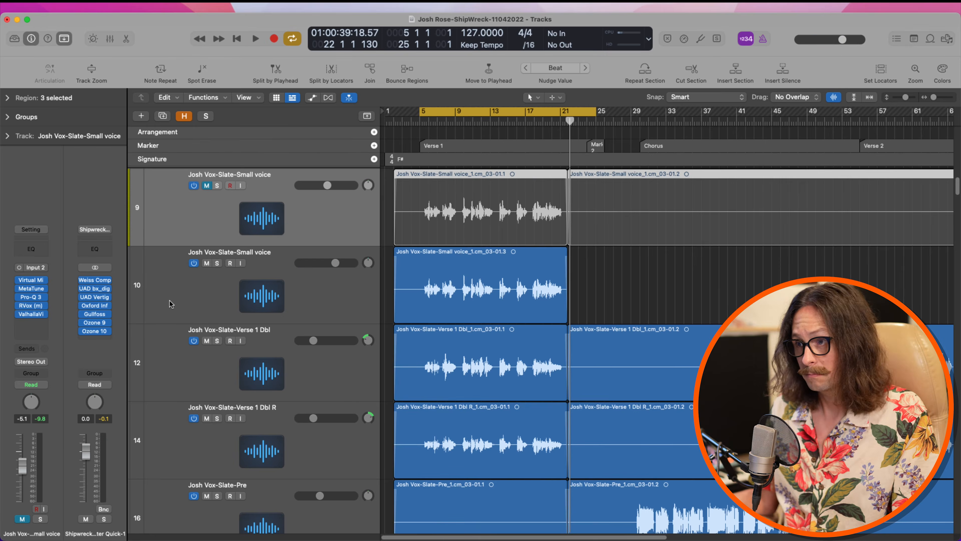
click(193, 271)
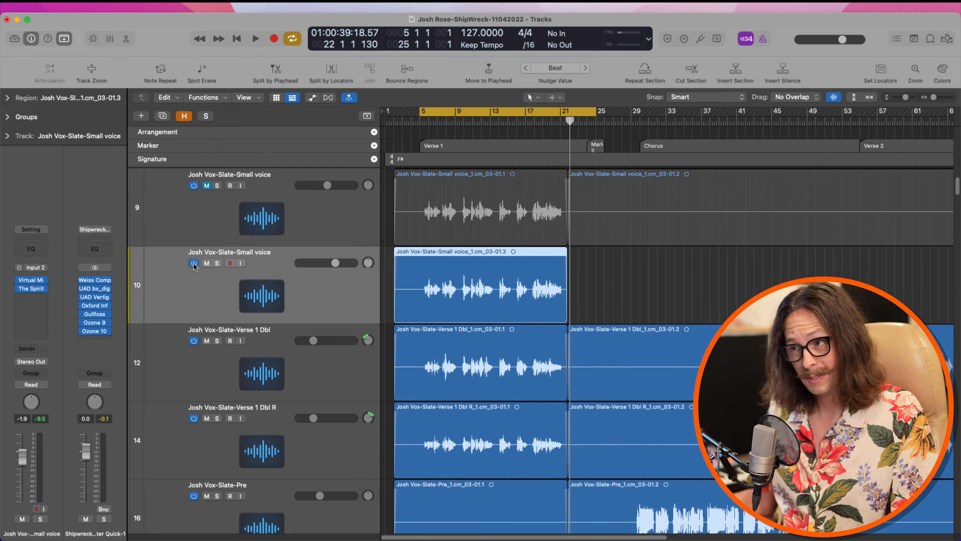
click(212, 215)
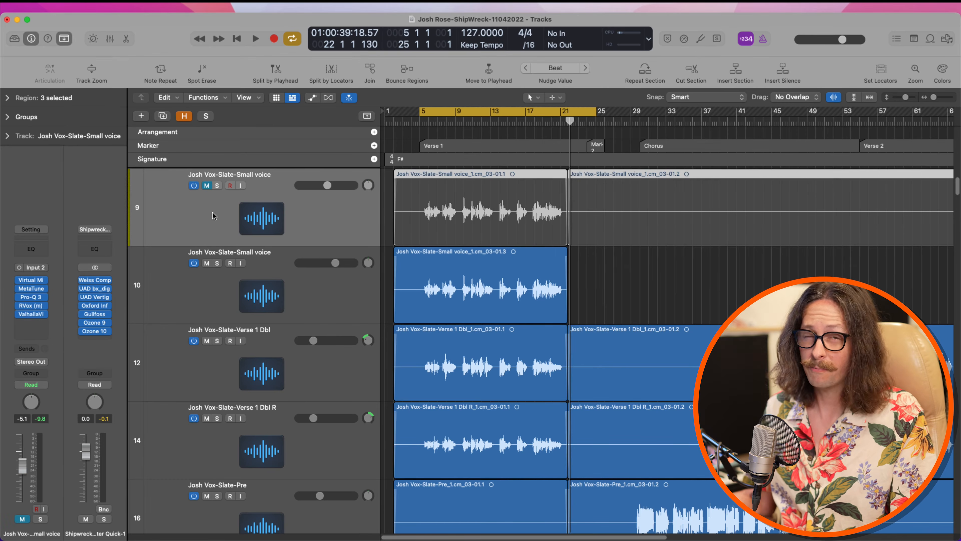
click(196, 296)
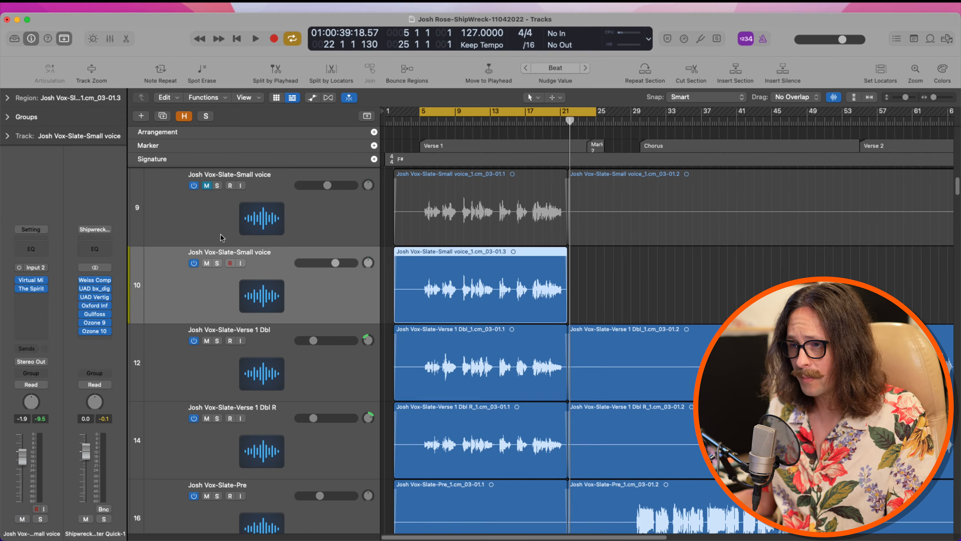
click(299, 222)
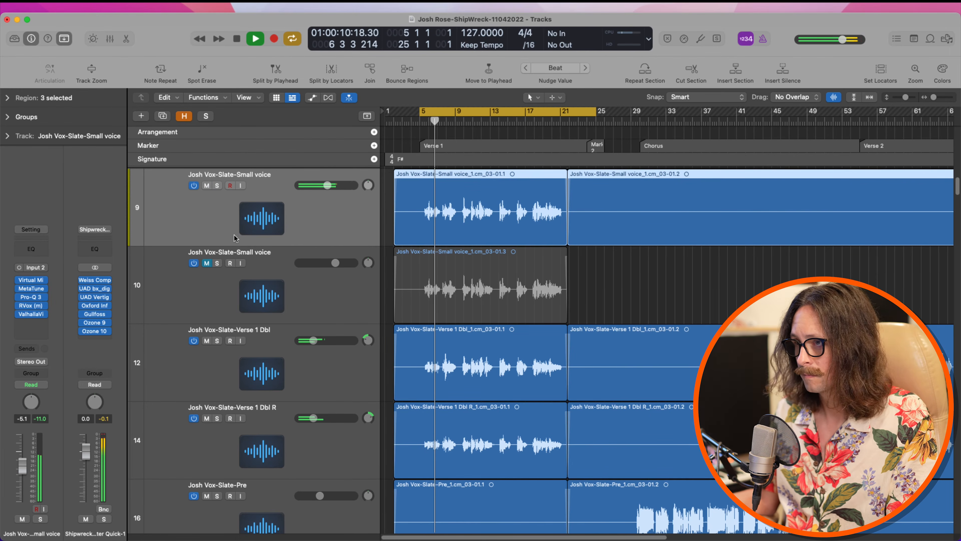
Step: Swap the mutes between tracks 9 and 10 during playback, ending on track 10, and turn off cycle mode
click(207, 186)
click(206, 263)
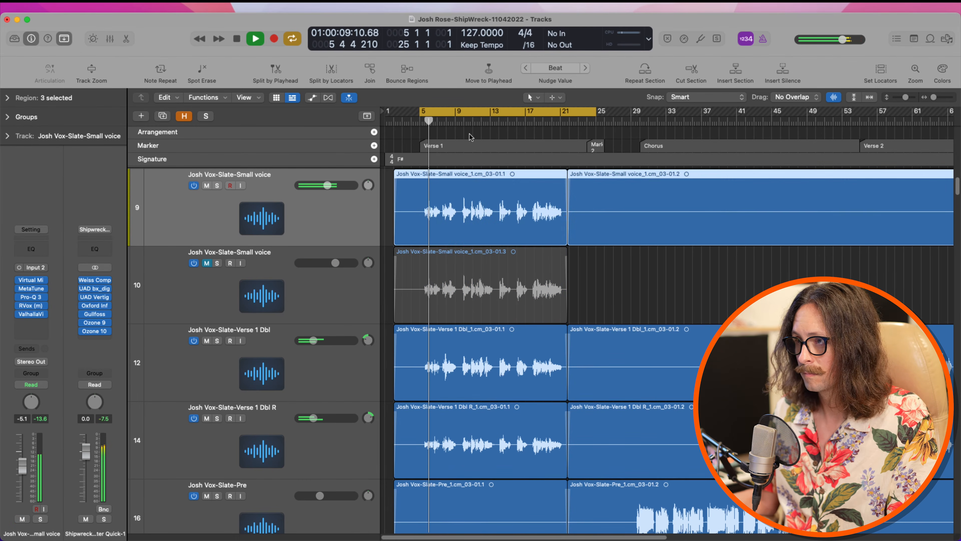
key(c)
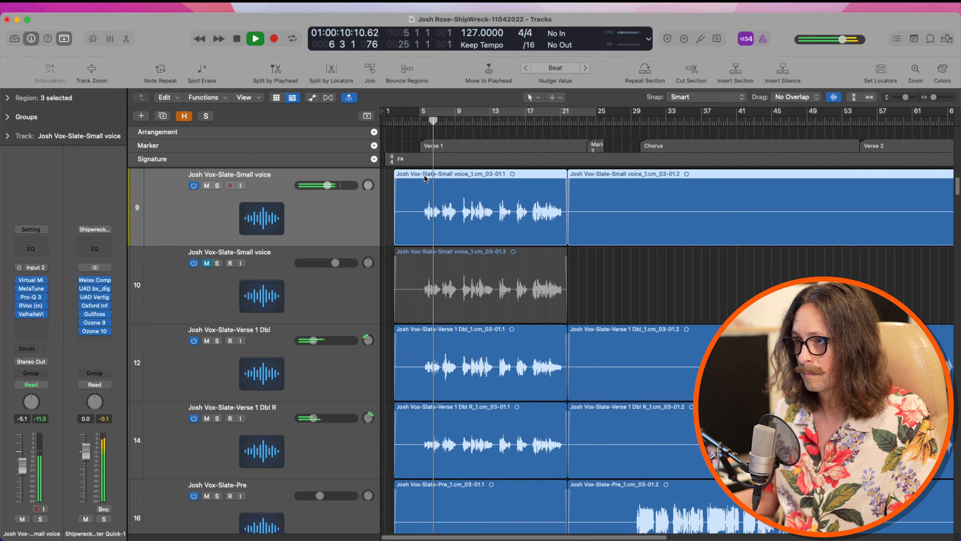
click(207, 185)
click(207, 263)
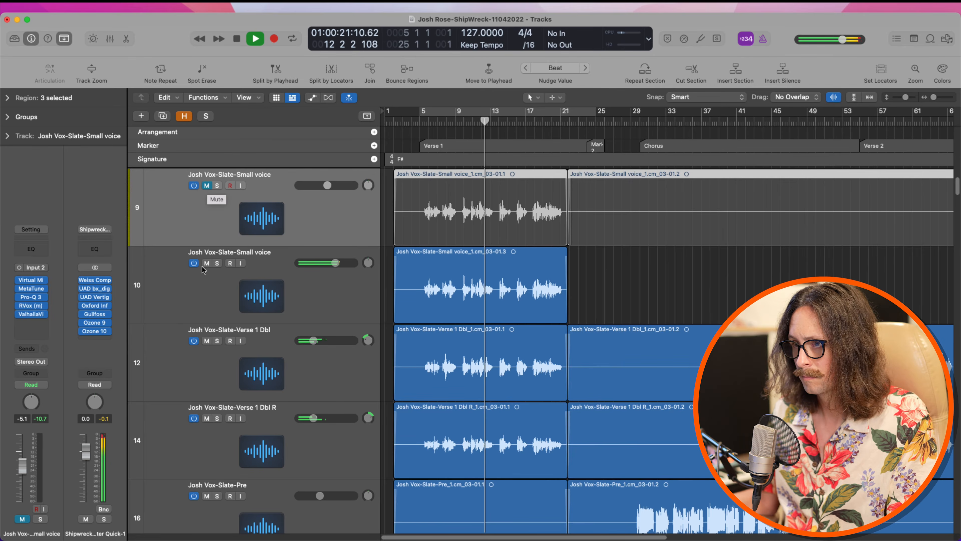
Step: Open The Spirit on track 10 to check its settings during playback, and close its window
click(218, 303)
click(32, 289)
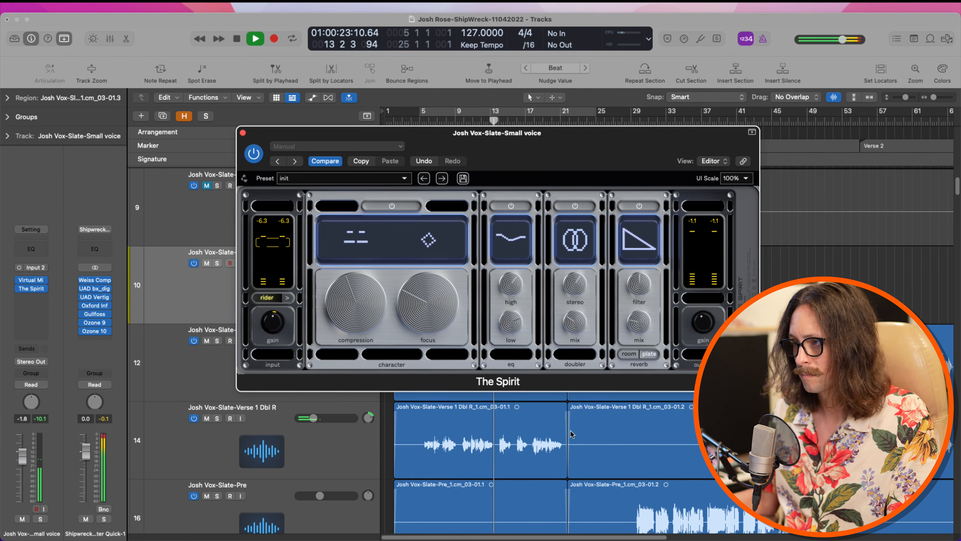
click(572, 323)
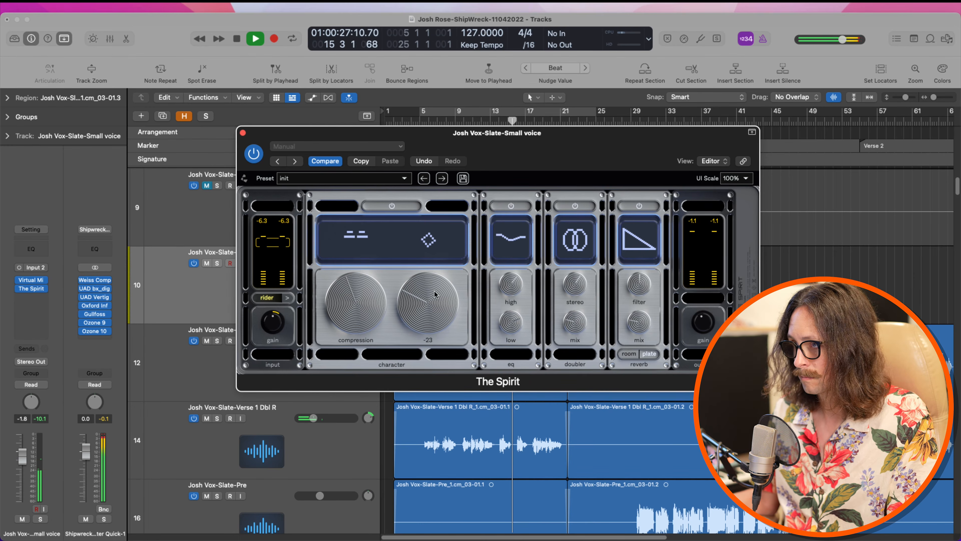
click(242, 132)
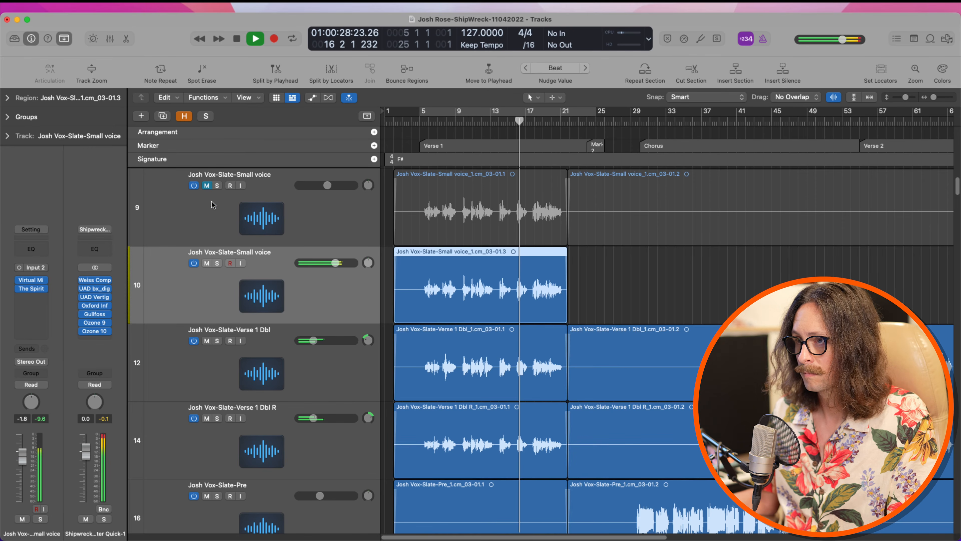
Step: Unmute track 9 and mute track 10 to hear the existing vocal chain again
click(207, 185)
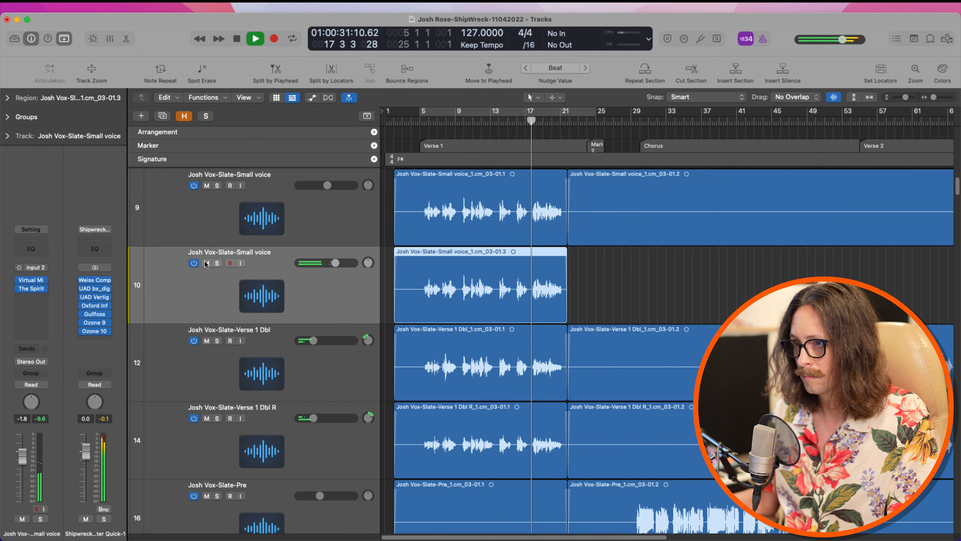
click(207, 263)
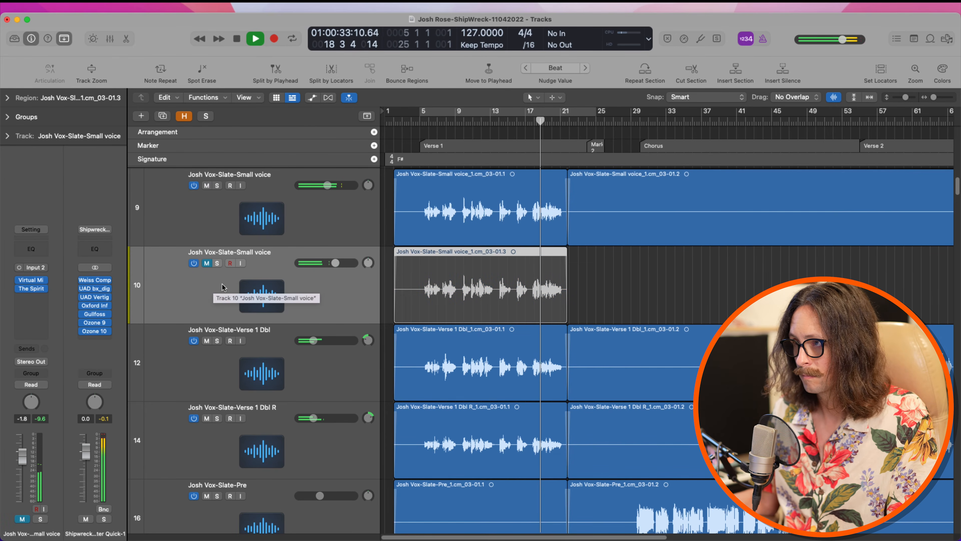